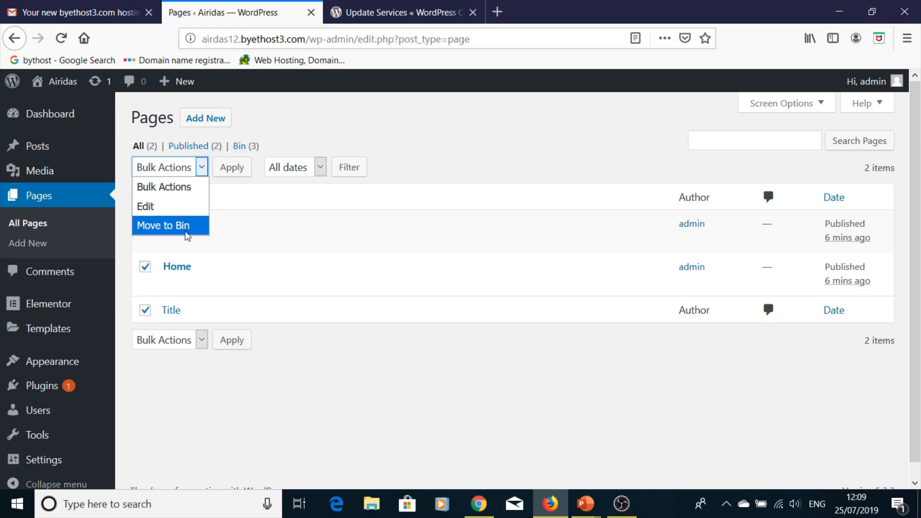
Move the selected Contact and Home pages to the Bin, and open the comments list
{"action": "left_click", "coordinate": [186, 227]}
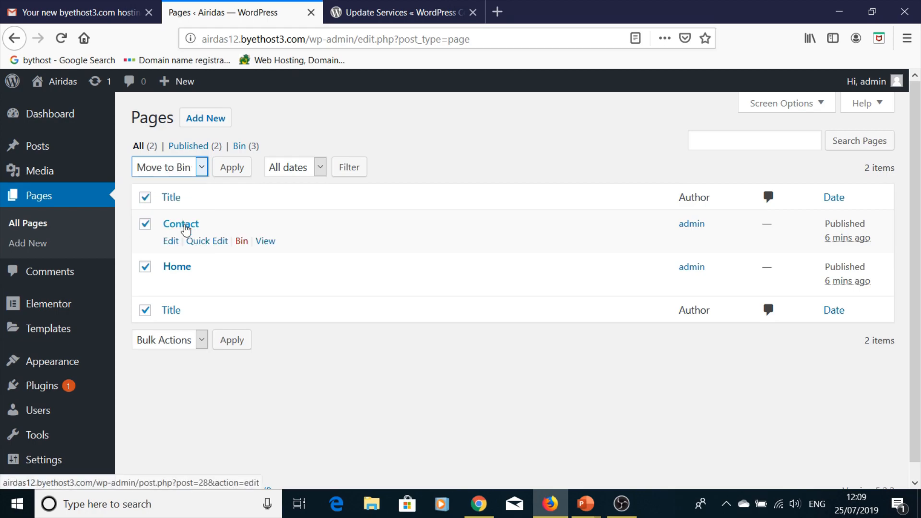
{"action": "left_click", "coordinate": [231, 175]}
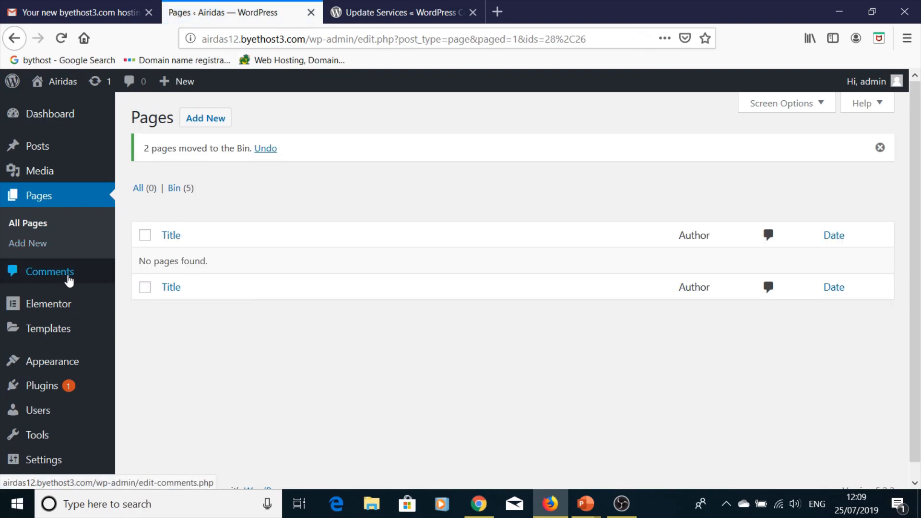
{"action": "left_click", "coordinate": [70, 281]}
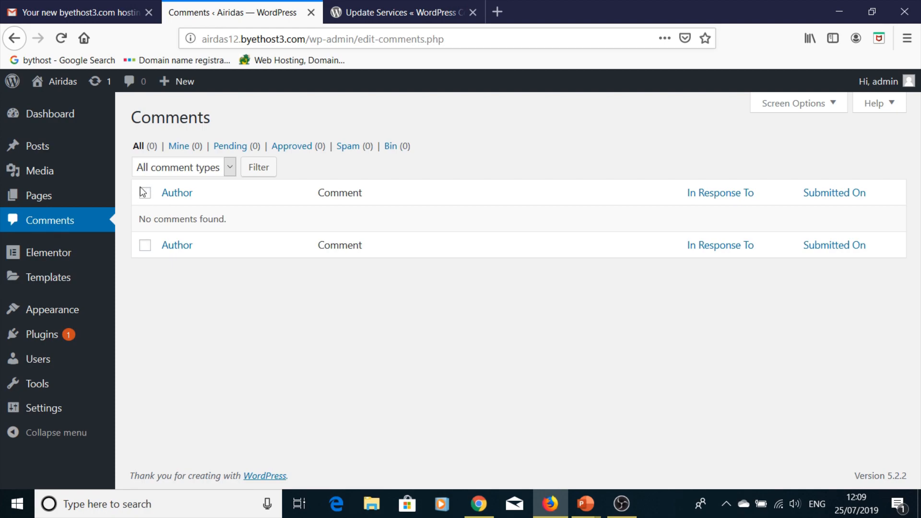
{"action": "left_click", "coordinate": [61, 38]}
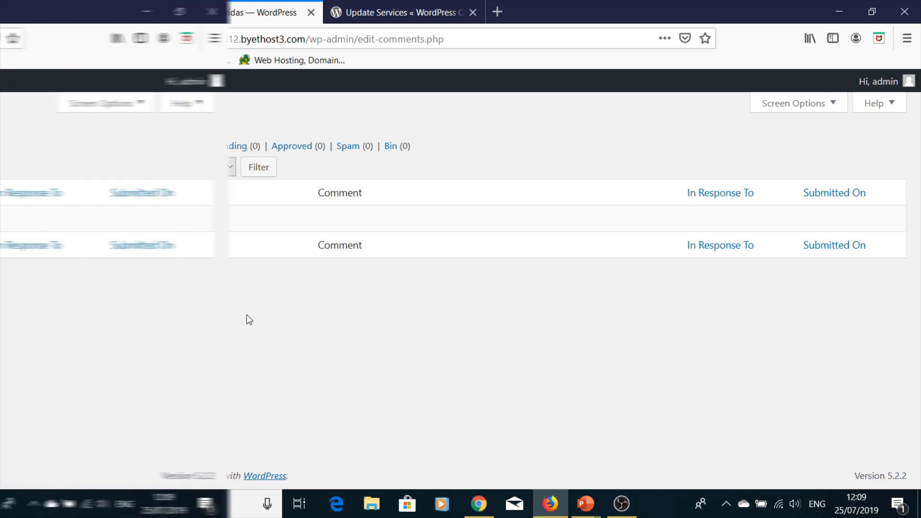
Select all installed plugins and bulk-delete them together with their data
{"action": "left_click", "coordinate": [28, 337]}
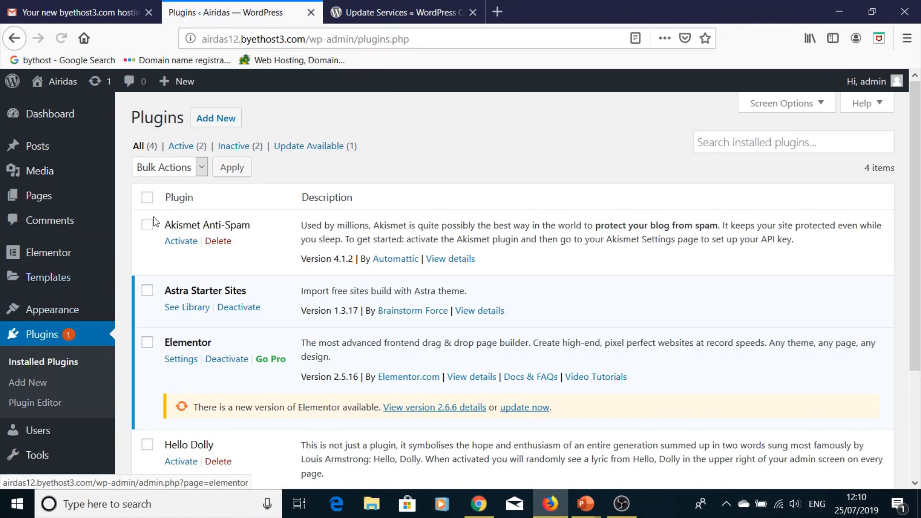
{"action": "left_click", "coordinate": [147, 198]}
{"action": "scroll", "coordinate": [243, 273], "scroll_direction": "down", "scroll_amount": 3}
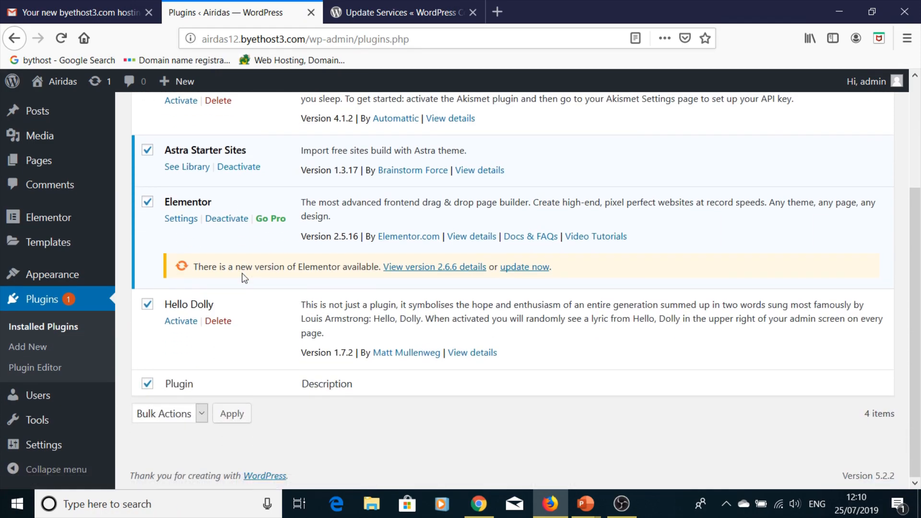
{"action": "scroll", "coordinate": [244, 277], "scroll_direction": "up", "scroll_amount": 3}
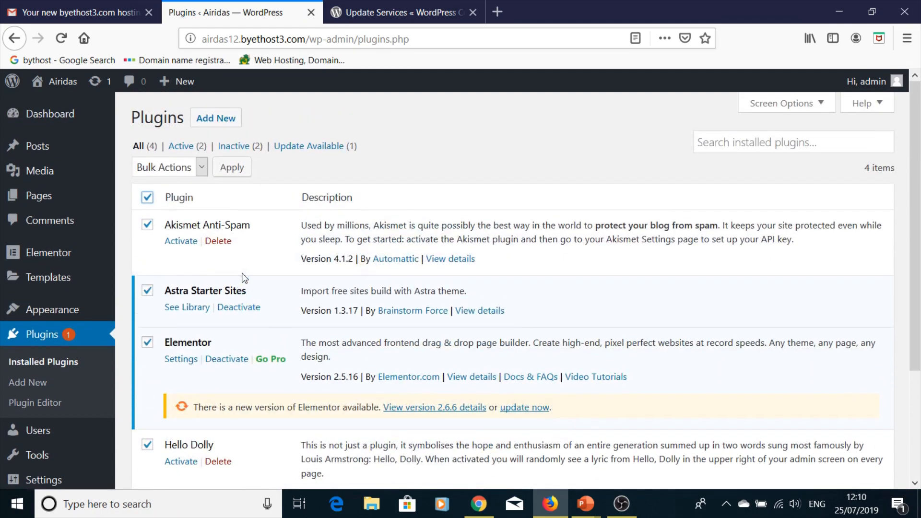
{"action": "left_click", "coordinate": [203, 166]}
{"action": "left_click", "coordinate": [166, 264]}
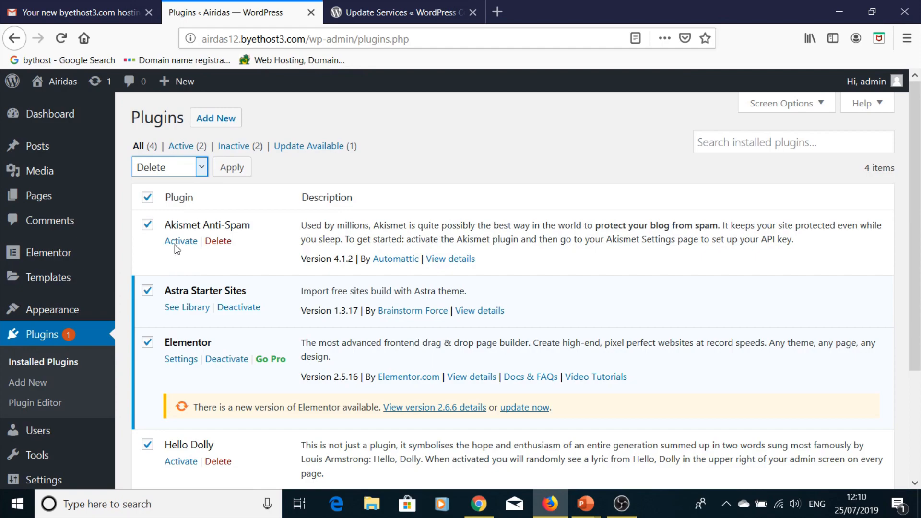
{"action": "left_click", "coordinate": [228, 168]}
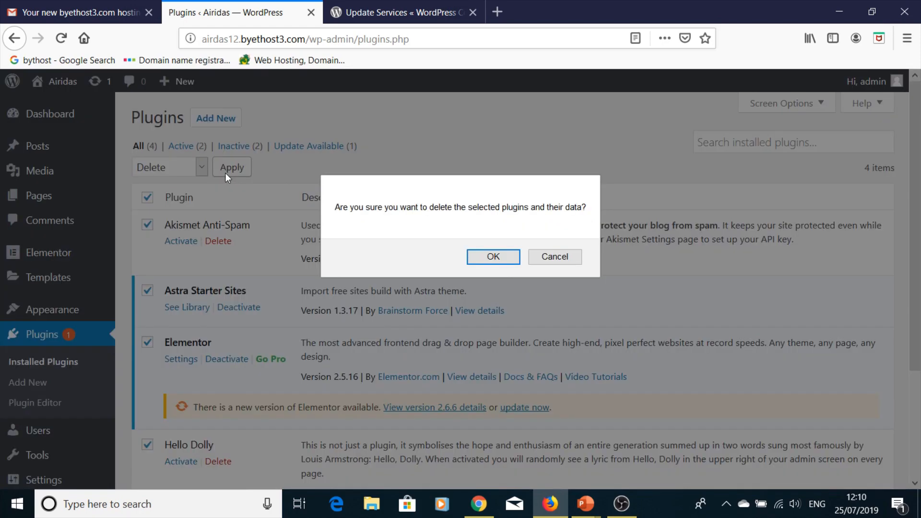
{"action": "left_click", "coordinate": [484, 257]}
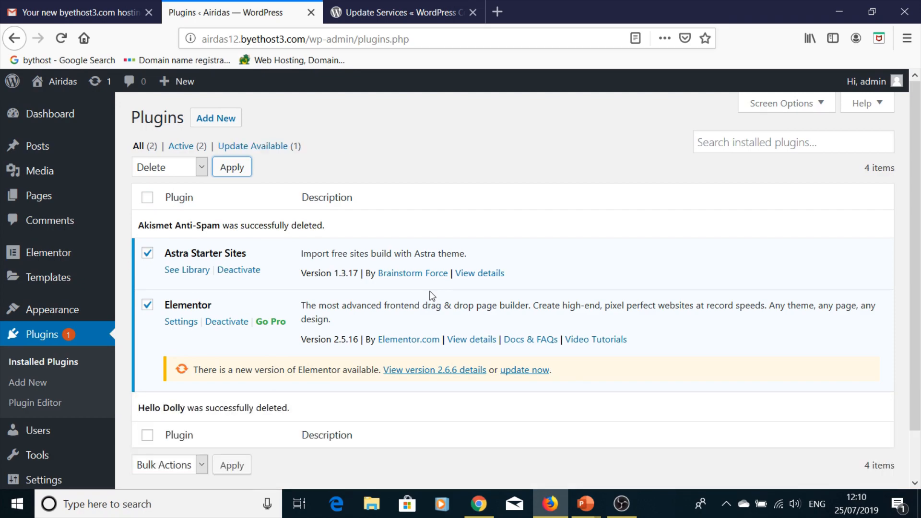
Deactivate Astra Starter Sites and Elementor, submitting "I no longer need the plugin" as the reason for Elementor
{"action": "left_click", "coordinate": [238, 270]}
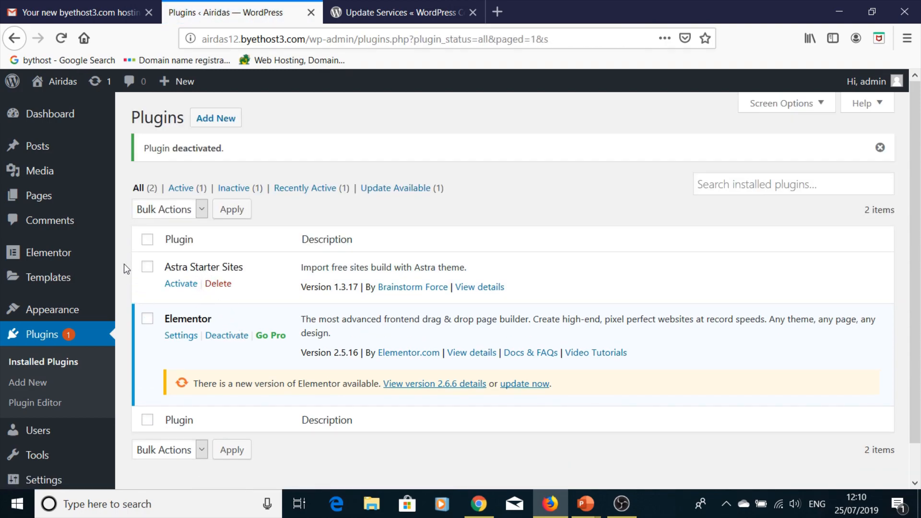
{"action": "left_click", "coordinate": [232, 336]}
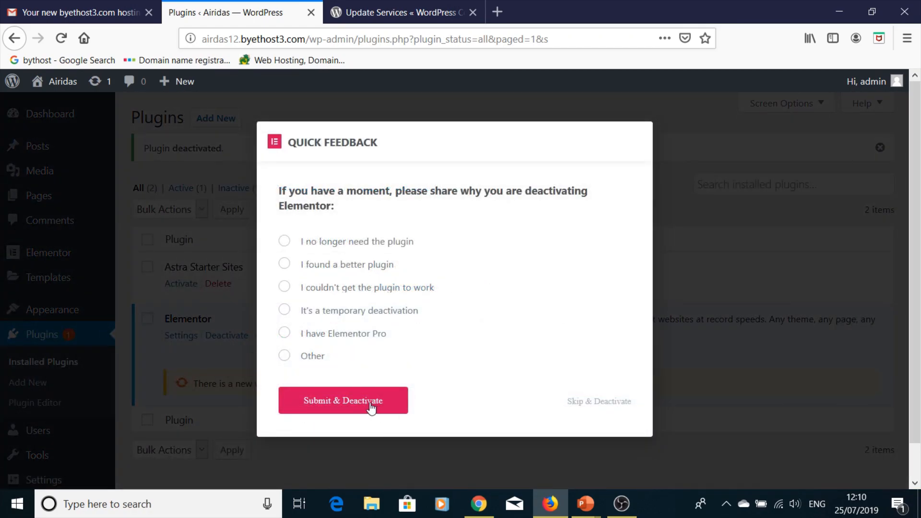
{"action": "left_click", "coordinate": [287, 244]}
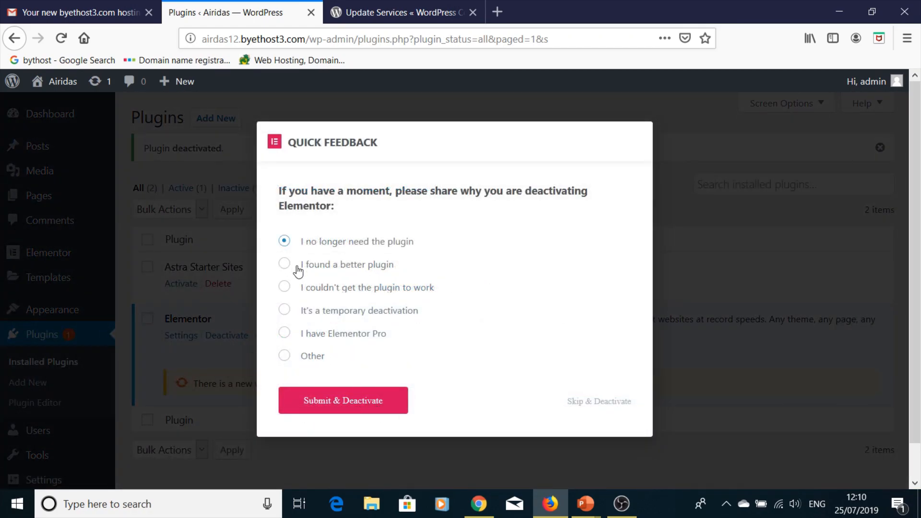
{"action": "left_click", "coordinate": [352, 403]}
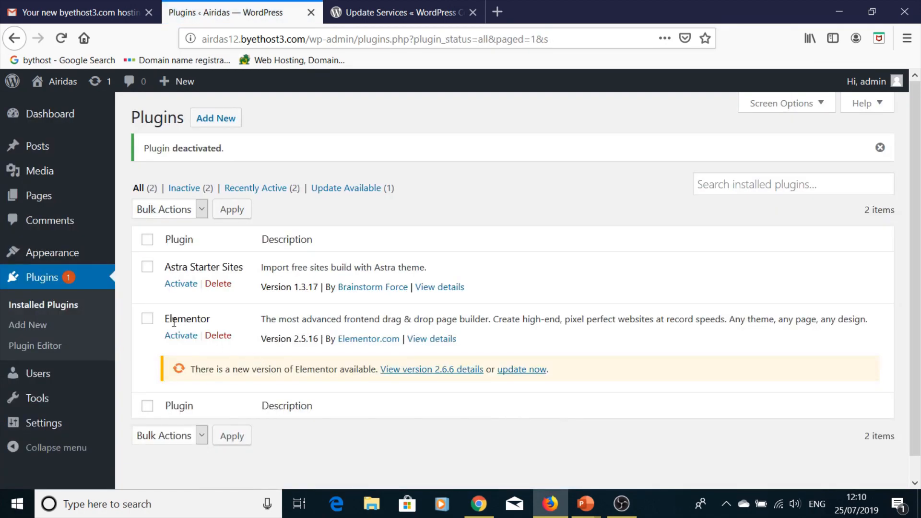
Bulk-delete the deactivated Astra Starter Sites and Elementor plugins with their data
{"action": "left_click", "coordinate": [148, 239]}
{"action": "left_click", "coordinate": [202, 210]}
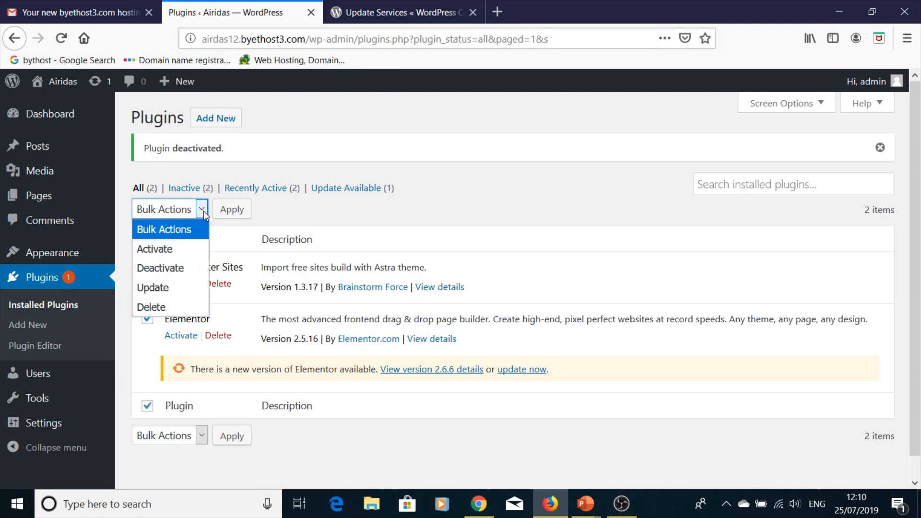
{"action": "left_click", "coordinate": [183, 306]}
{"action": "left_click", "coordinate": [240, 212]}
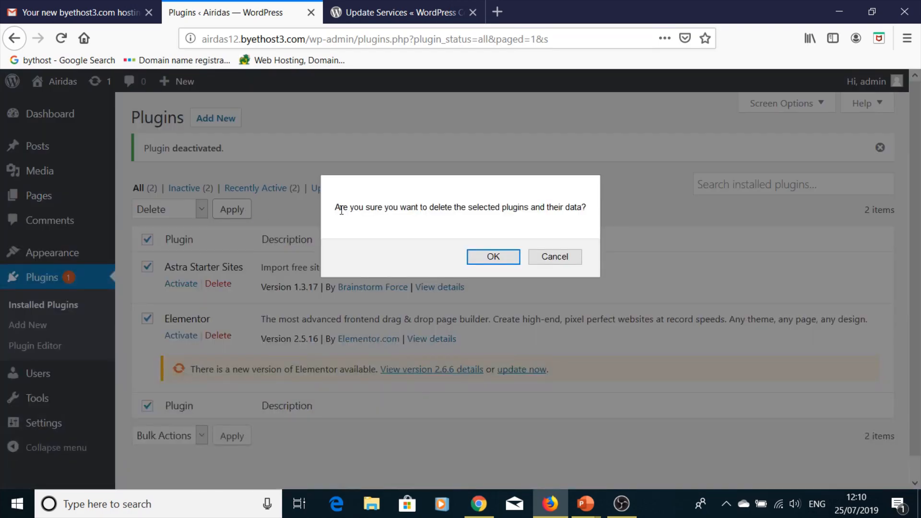
{"action": "left_click", "coordinate": [494, 258]}
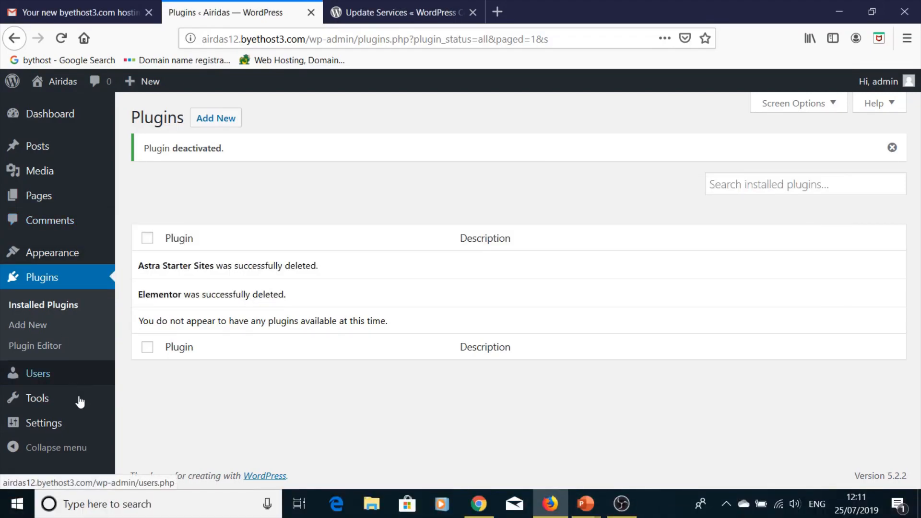
Open the site's general settings and choose London as the timezone
{"action": "left_click", "coordinate": [53, 431]}
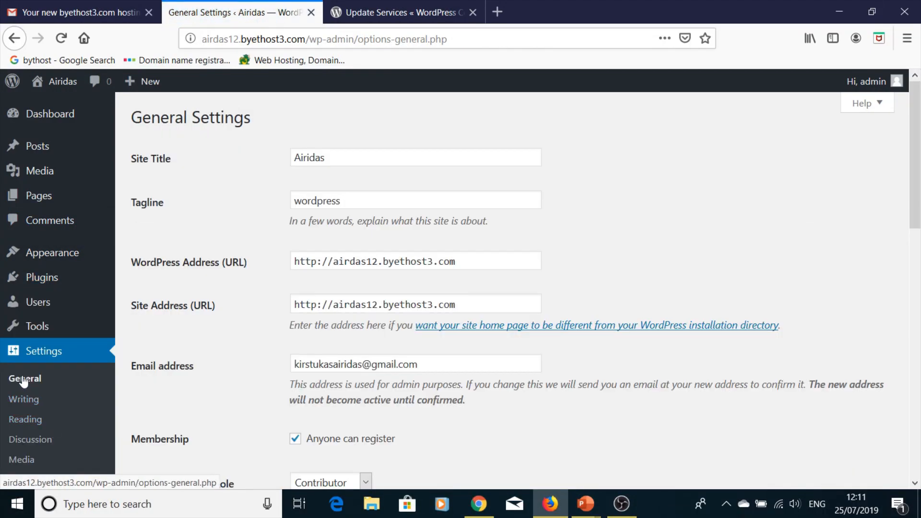
{"action": "left_click", "coordinate": [24, 381]}
{"action": "scroll", "coordinate": [286, 403], "scroll_direction": "down", "scroll_amount": 6}
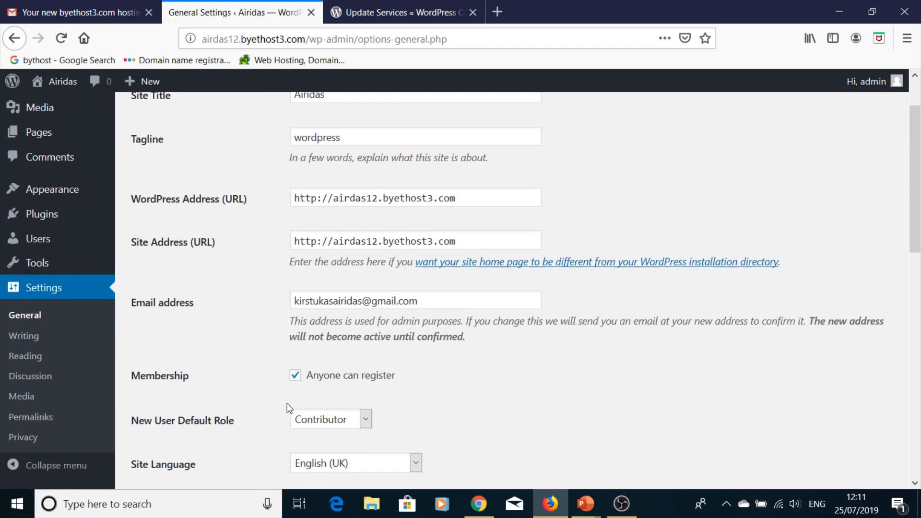
{"action": "scroll", "coordinate": [287, 403], "scroll_direction": "up", "scroll_amount": 2}
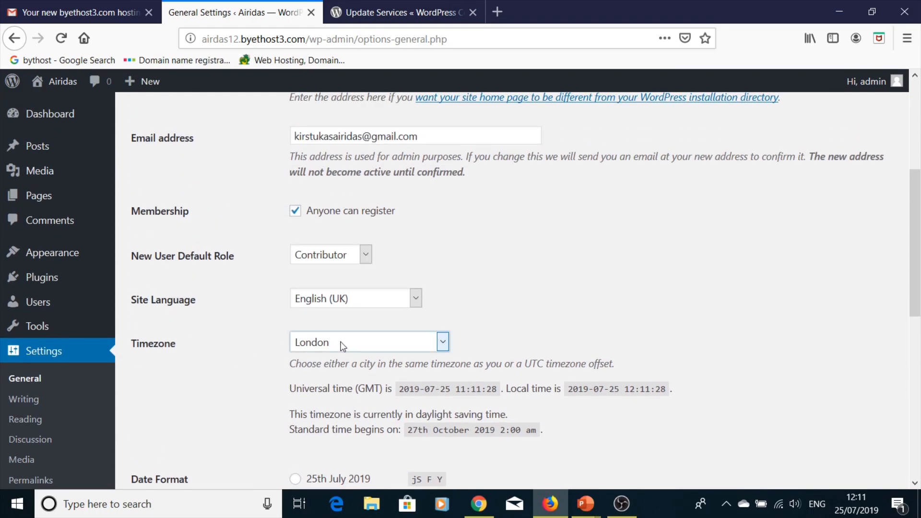
{"action": "left_click", "coordinate": [337, 341]}
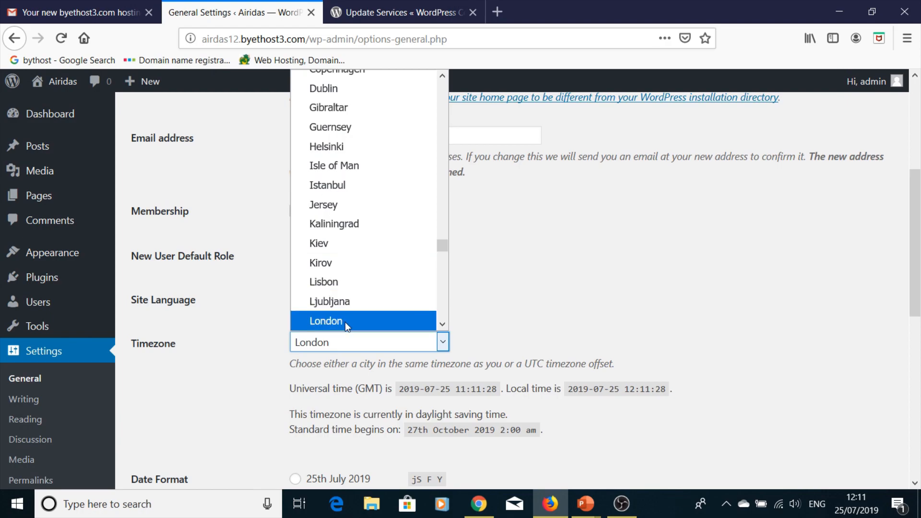
{"action": "left_click", "coordinate": [345, 325]}
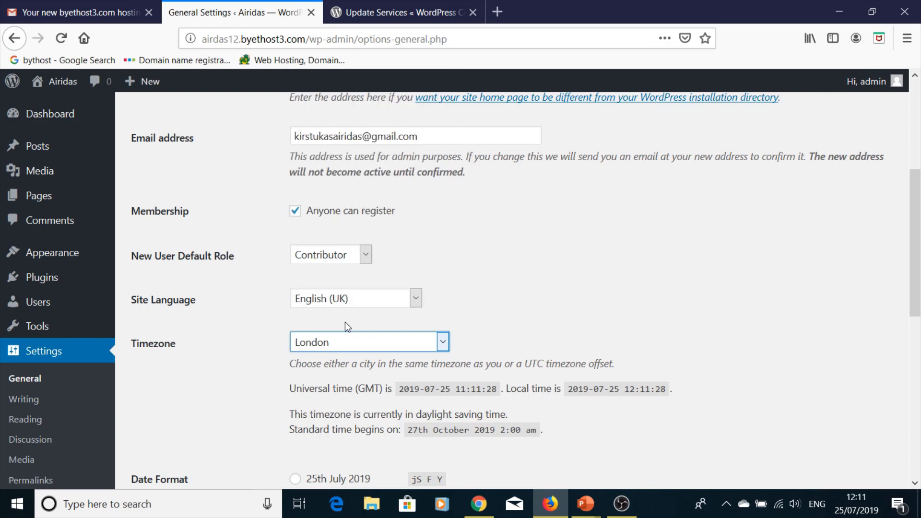
Set the site's date format to the "25th July 2019" style (jS F Y)
{"action": "scroll", "coordinate": [338, 413], "scroll_direction": "down", "scroll_amount": 1}
{"action": "scroll", "coordinate": [339, 413], "scroll_direction": "down", "scroll_amount": 1}
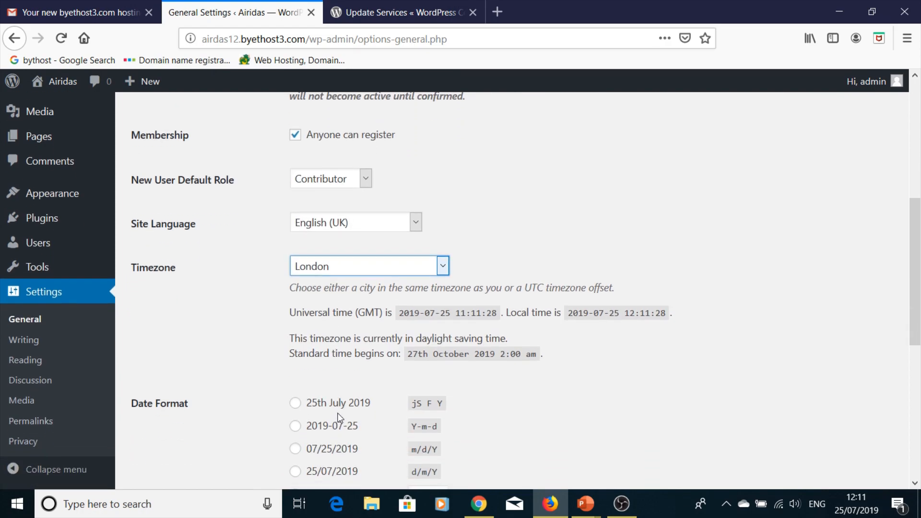
{"action": "scroll", "coordinate": [339, 416], "scroll_direction": "down", "scroll_amount": 2}
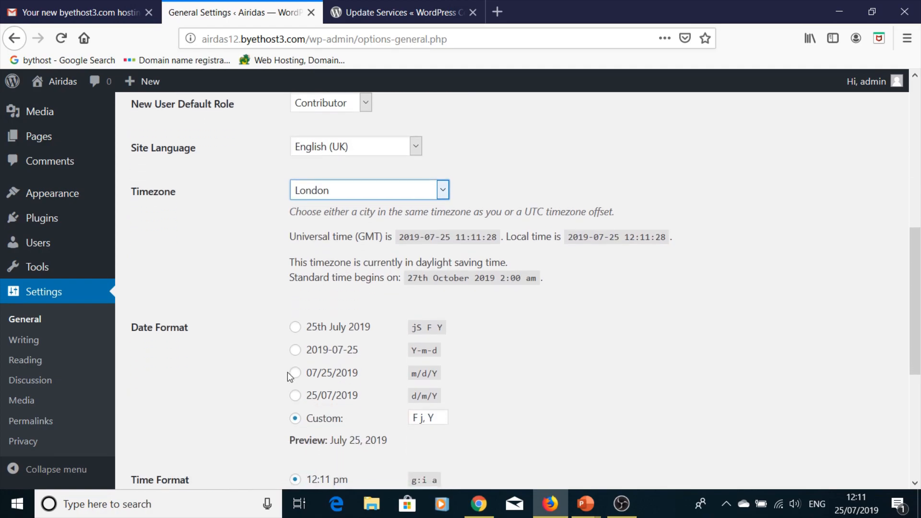
{"action": "left_click", "coordinate": [295, 330]}
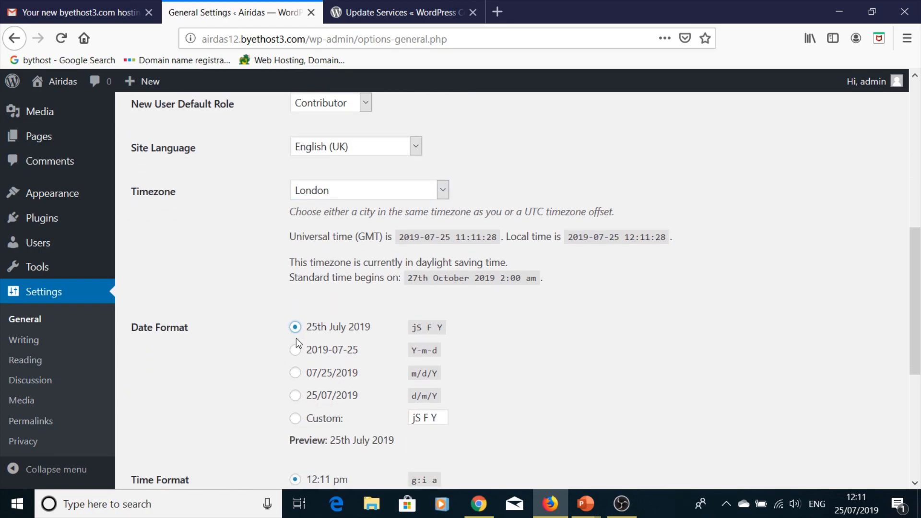
Set the time format to 24-hour (H:i) and save the general settings
{"action": "scroll", "coordinate": [272, 375], "scroll_direction": "down", "scroll_amount": 1}
{"action": "scroll", "coordinate": [271, 375], "scroll_direction": "down", "scroll_amount": 2}
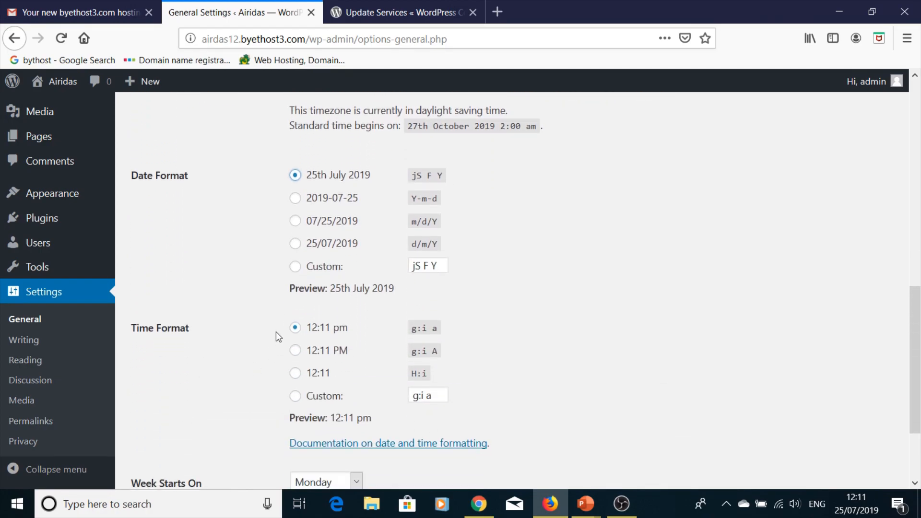
{"action": "left_click", "coordinate": [295, 374]}
{"action": "scroll", "coordinate": [307, 384], "scroll_direction": "down", "scroll_amount": 2}
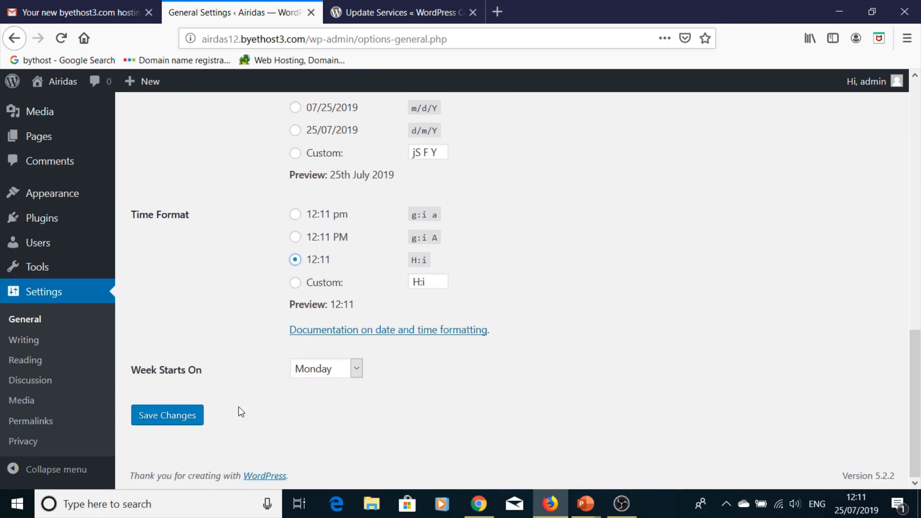
{"action": "left_click", "coordinate": [174, 422]}
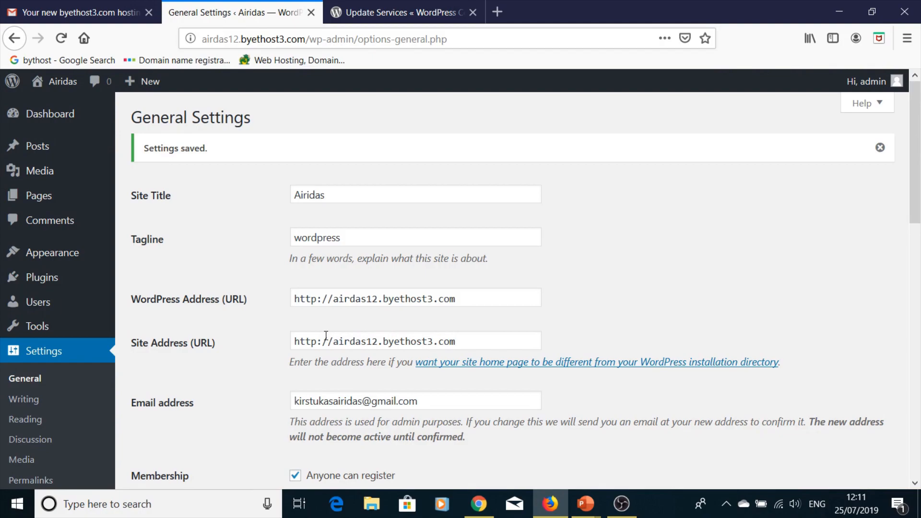
With "Anyone can register" enabled under Membership, set the new user default role to Subscriber
{"action": "scroll", "coordinate": [326, 337], "scroll_direction": "down", "scroll_amount": 3}
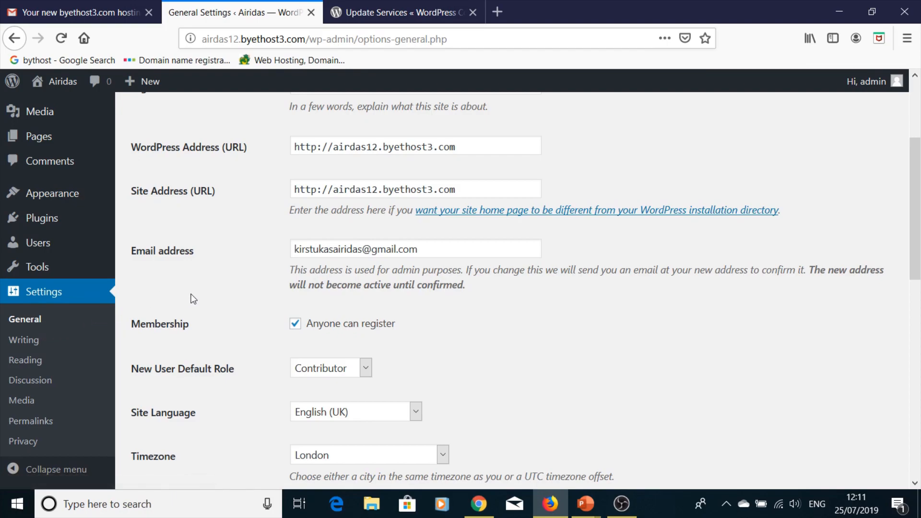
{"action": "scroll", "coordinate": [202, 297], "scroll_direction": "down", "scroll_amount": 2}
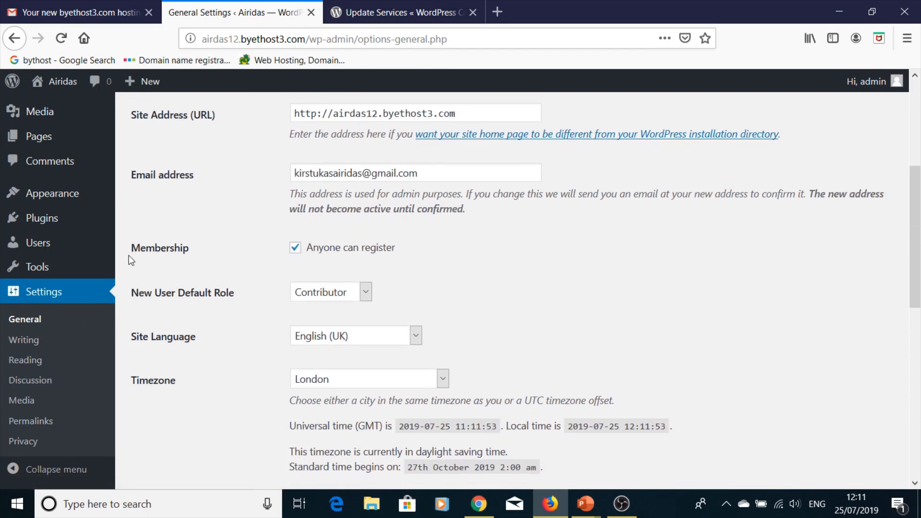
{"action": "left_click", "coordinate": [298, 249]}
{"action": "scroll", "coordinate": [204, 301], "scroll_direction": "down", "scroll_amount": 2}
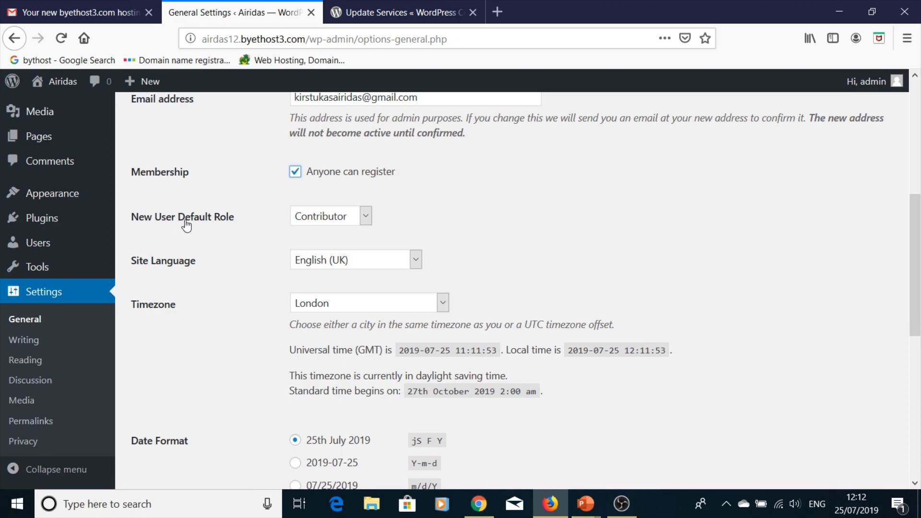
{"action": "left_click", "coordinate": [366, 216]}
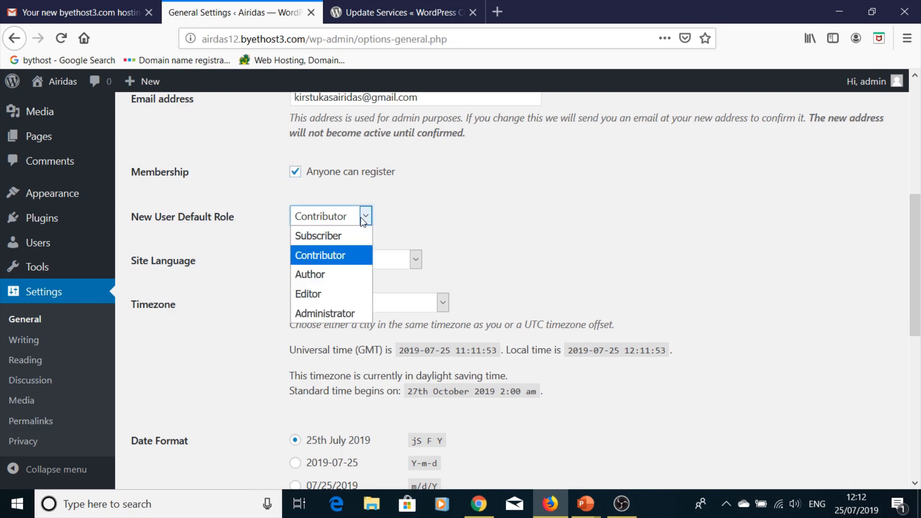
{"action": "left_click", "coordinate": [339, 233]}
{"action": "left_click", "coordinate": [334, 216]}
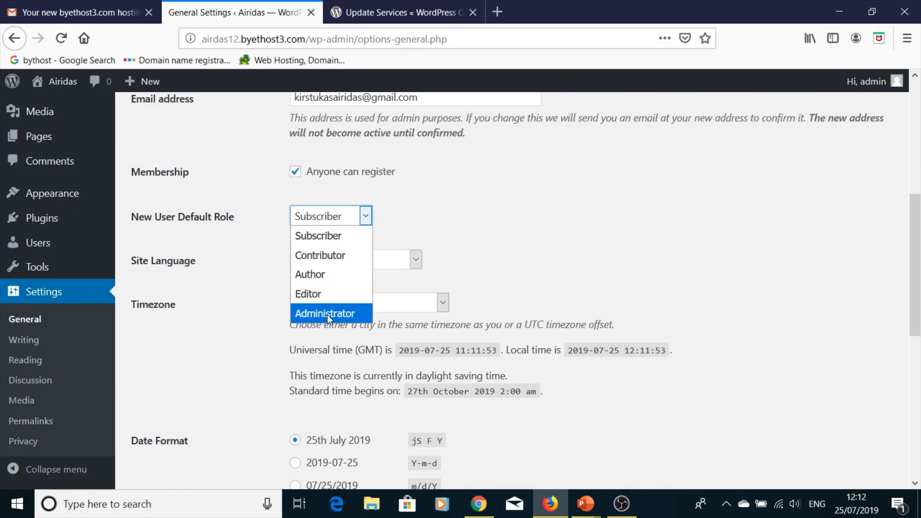
{"action": "left_click", "coordinate": [326, 237]}
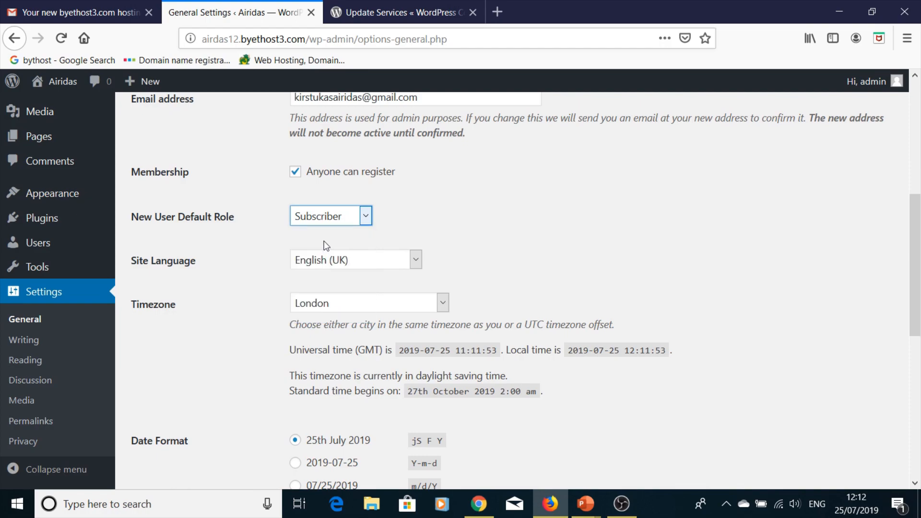
{"action": "scroll", "coordinate": [362, 334], "scroll_direction": "down", "scroll_amount": 8}
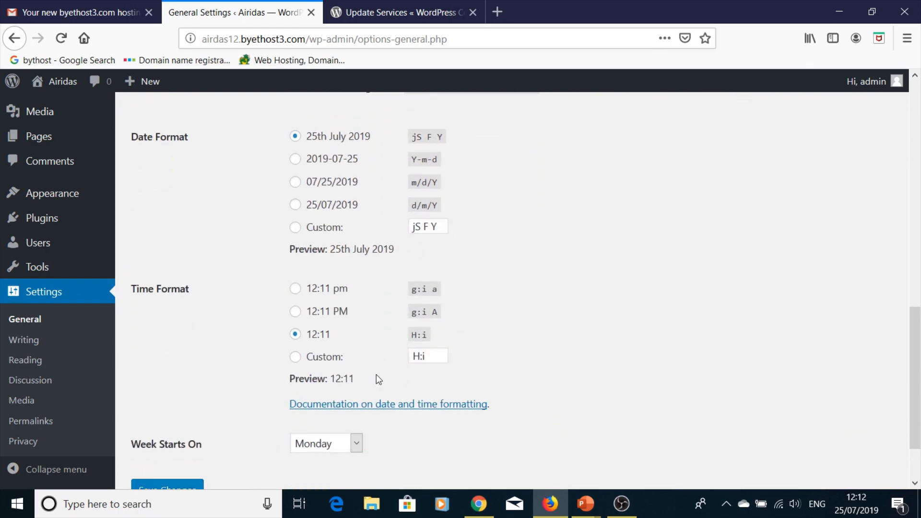
Save the general settings and start editing the Update Services list in the writing settings
{"action": "left_click", "coordinate": [169, 414]}
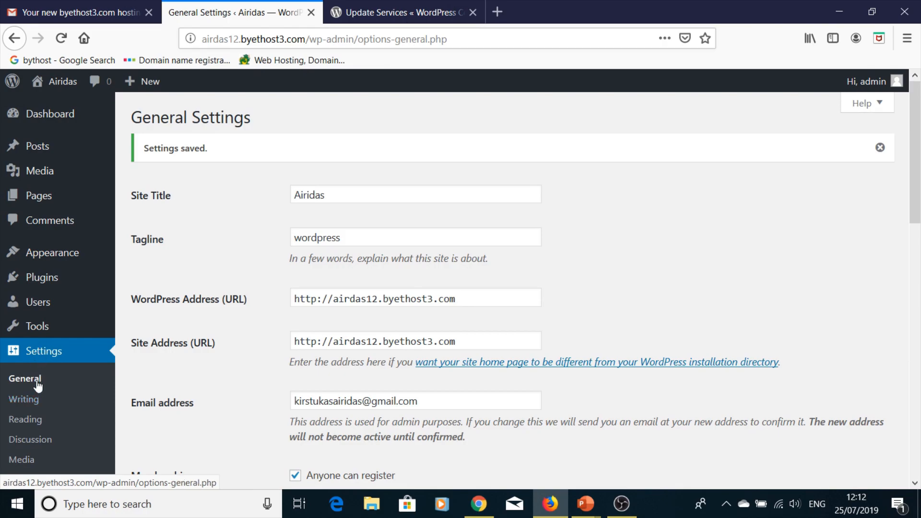
{"action": "left_click", "coordinate": [30, 403]}
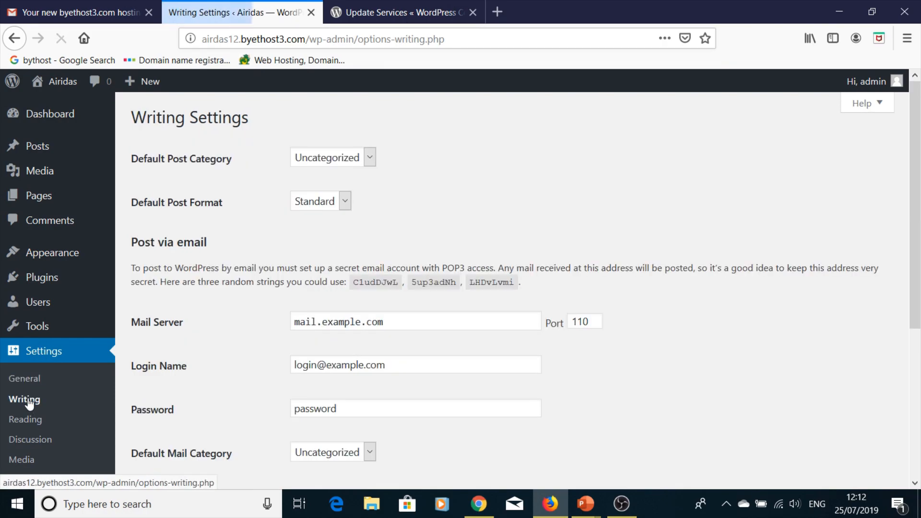
{"action": "scroll", "coordinate": [264, 316], "scroll_direction": "down", "scroll_amount": 5}
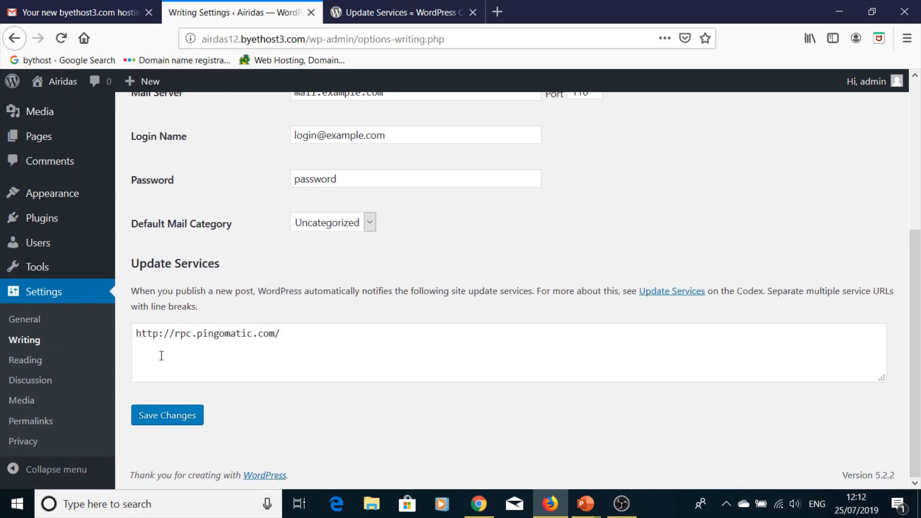
{"action": "left_click", "coordinate": [306, 330]}
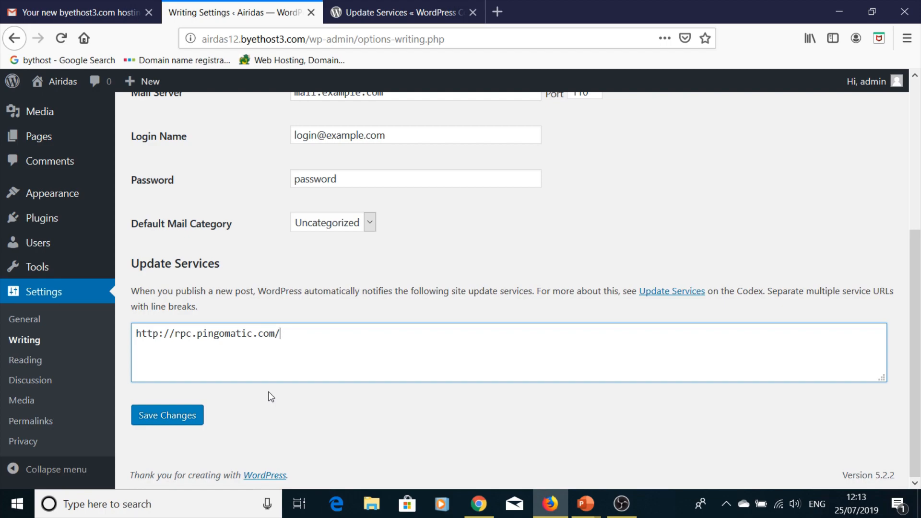
Copy the whole list of XML-RPC ping services from the WordPress Codex Update Services page
{"action": "left_click", "coordinate": [370, 18]}
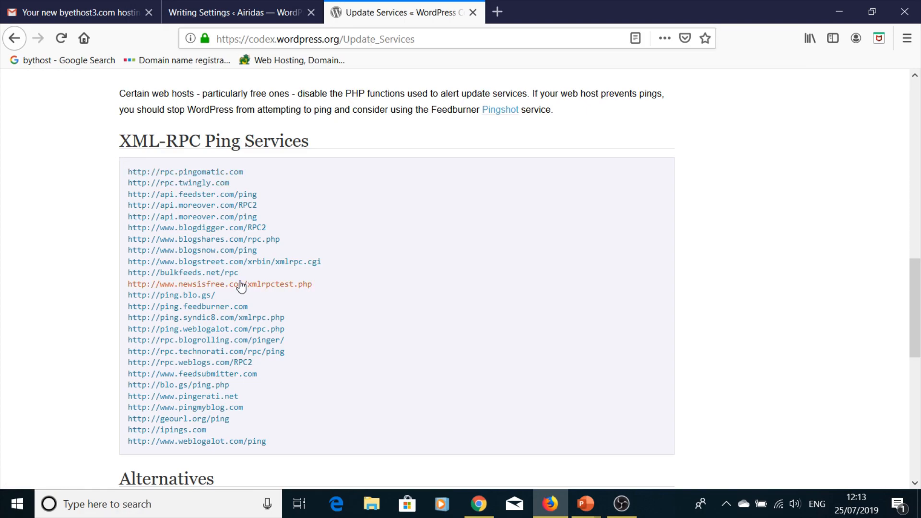
{"action": "scroll", "coordinate": [245, 286], "scroll_direction": "down", "scroll_amount": 3}
{"action": "scroll", "coordinate": [250, 286], "scroll_direction": "up", "scroll_amount": 12}
{"action": "scroll", "coordinate": [255, 299], "scroll_direction": "down", "scroll_amount": 15}
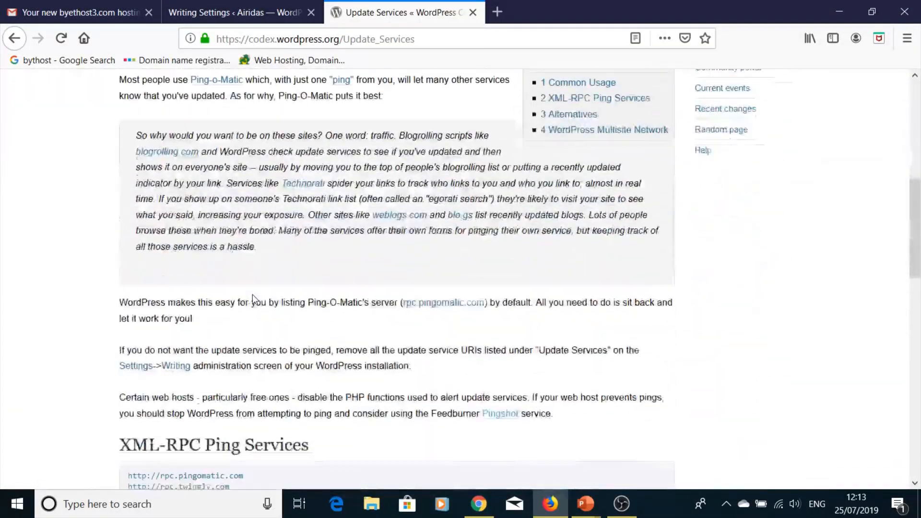
{"action": "scroll", "coordinate": [158, 169], "scroll_direction": "up", "scroll_amount": 2}
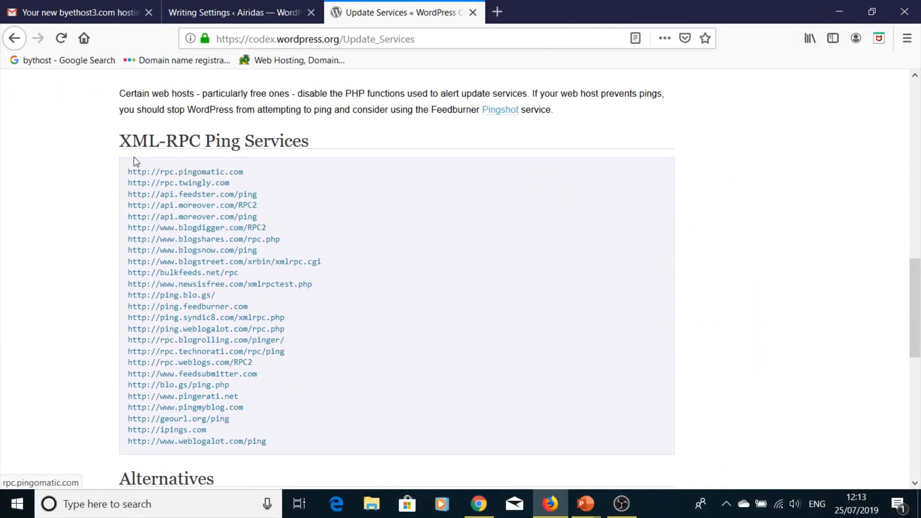
{"action": "left_click_drag", "start_coordinate": [128, 171], "coordinate": [330, 453]}
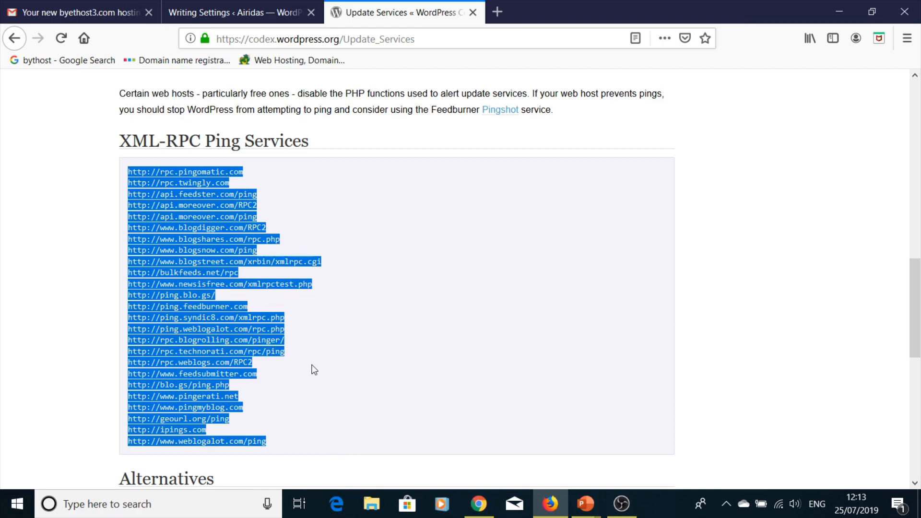
Paste the copied ping service URLs into the site's Update Services list and save the writing settings
{"action": "left_click", "coordinate": [217, 13]}
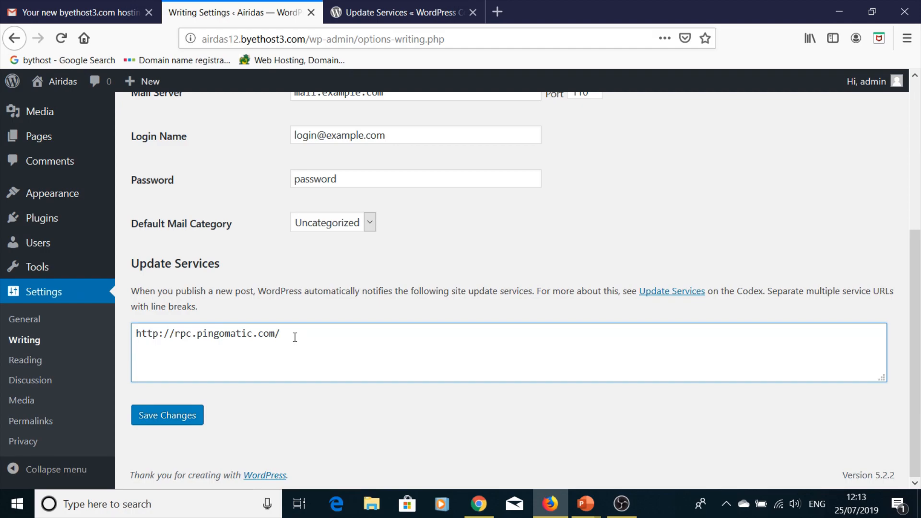
{"action": "key", "text": "ctrl+v"}
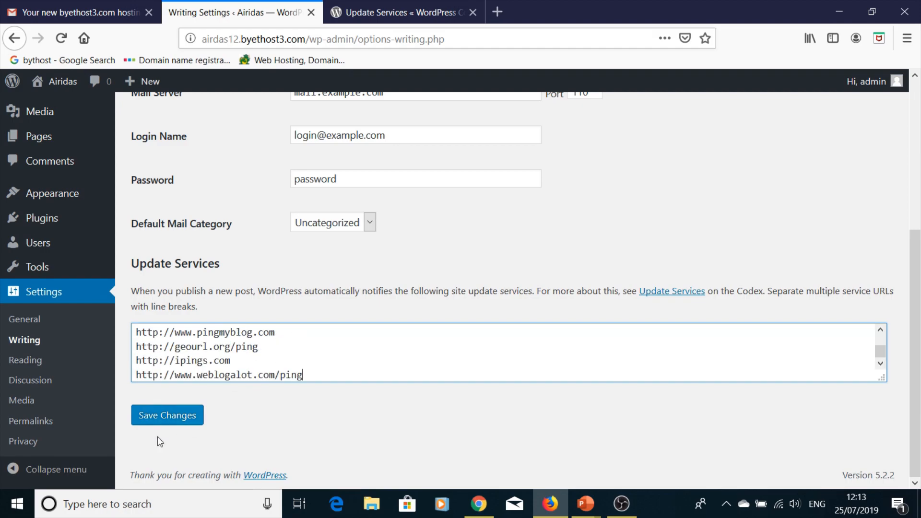
{"action": "left_click", "coordinate": [155, 417]}
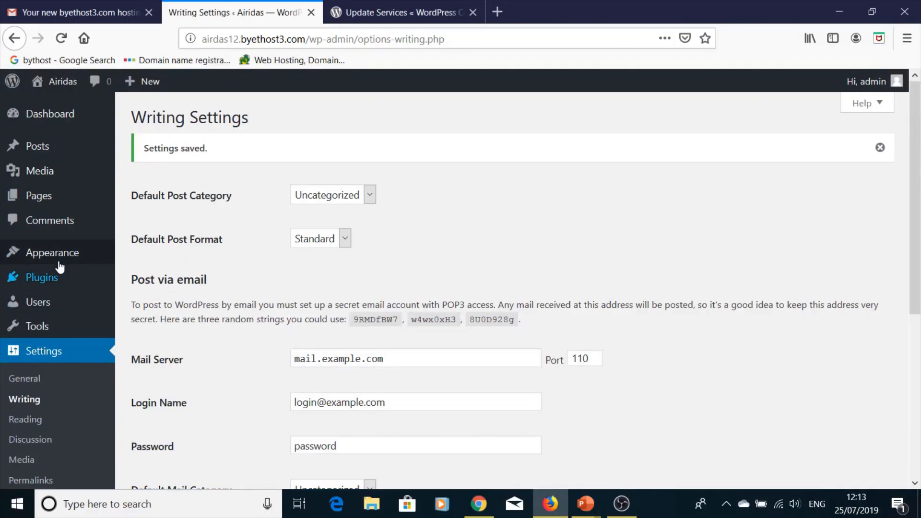
Save the media settings with 0 as the width and height of the thumbnail, medium and large image sizes
{"action": "scroll", "coordinate": [57, 263], "scroll_direction": "down", "scroll_amount": 3}
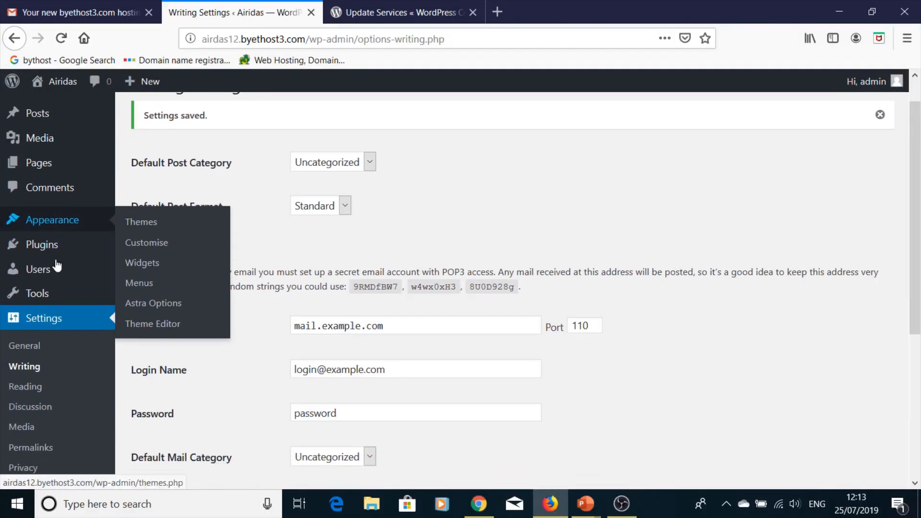
{"action": "left_click", "coordinate": [21, 406]}
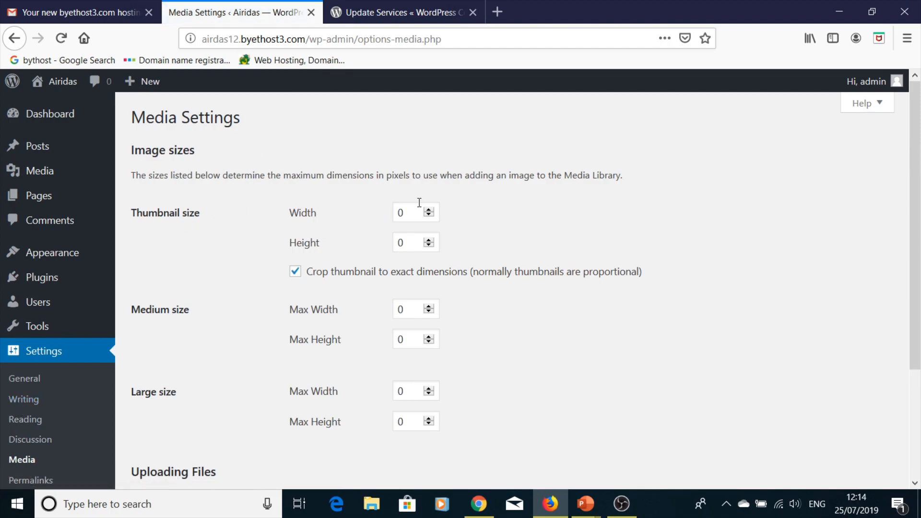
{"action": "double_click", "coordinate": [410, 217]}
{"action": "double_click", "coordinate": [408, 242]}
{"action": "double_click", "coordinate": [392, 314]}
{"action": "double_click", "coordinate": [402, 338]}
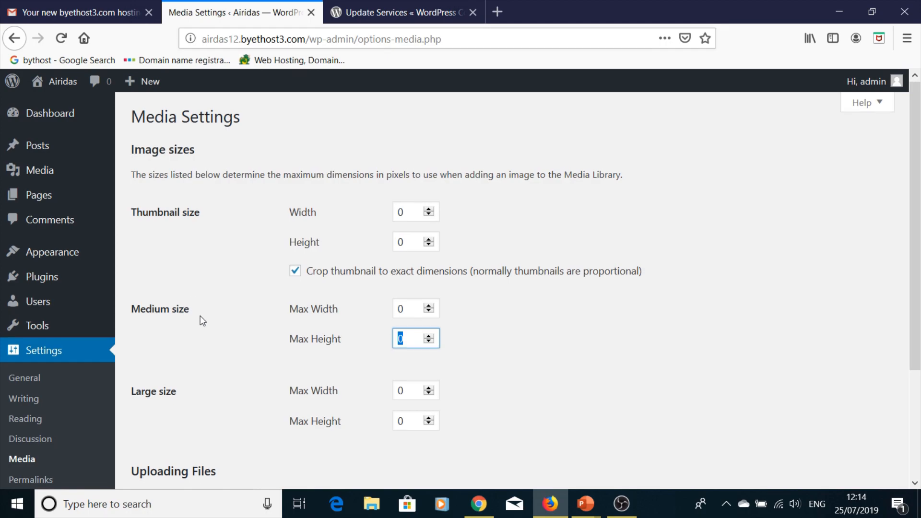
{"action": "scroll", "coordinate": [199, 318], "scroll_direction": "down", "scroll_amount": 3}
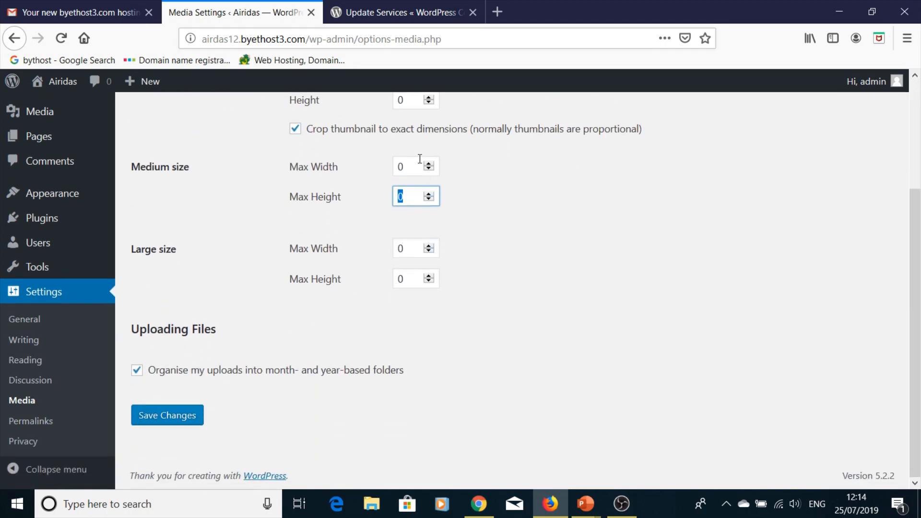
{"action": "left_click", "coordinate": [159, 418]}
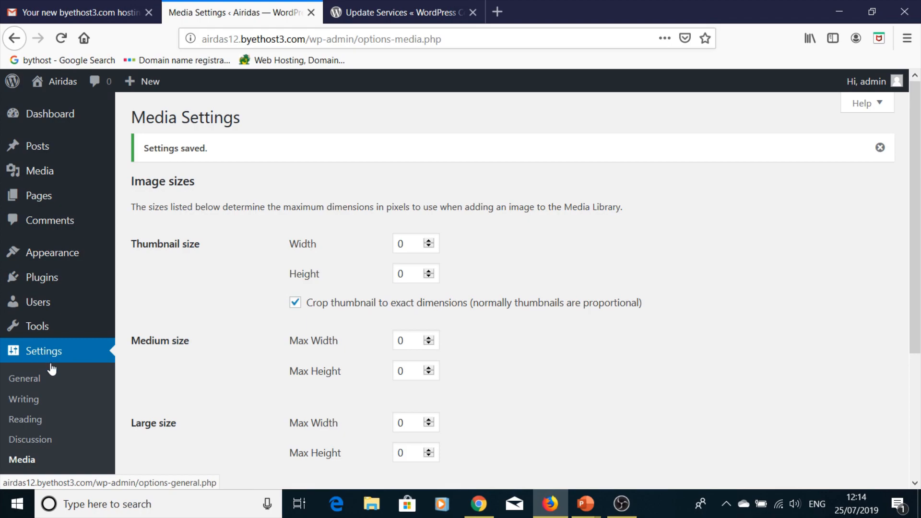
Set the site's permalink structure to Post name (/%postname%/) and save the permalink settings
{"action": "scroll", "coordinate": [48, 369], "scroll_direction": "down", "scroll_amount": 3}
{"action": "left_click", "coordinate": [33, 421]}
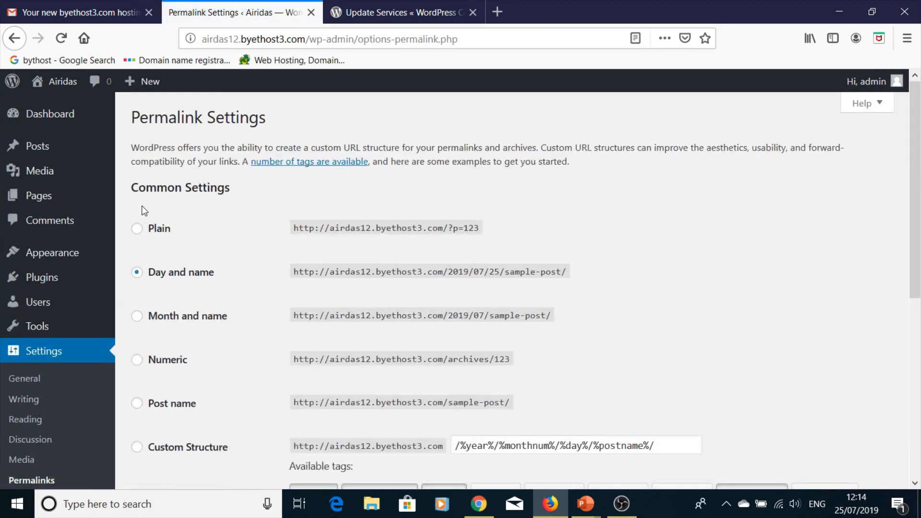
{"action": "scroll", "coordinate": [159, 283], "scroll_direction": "down", "scroll_amount": 2}
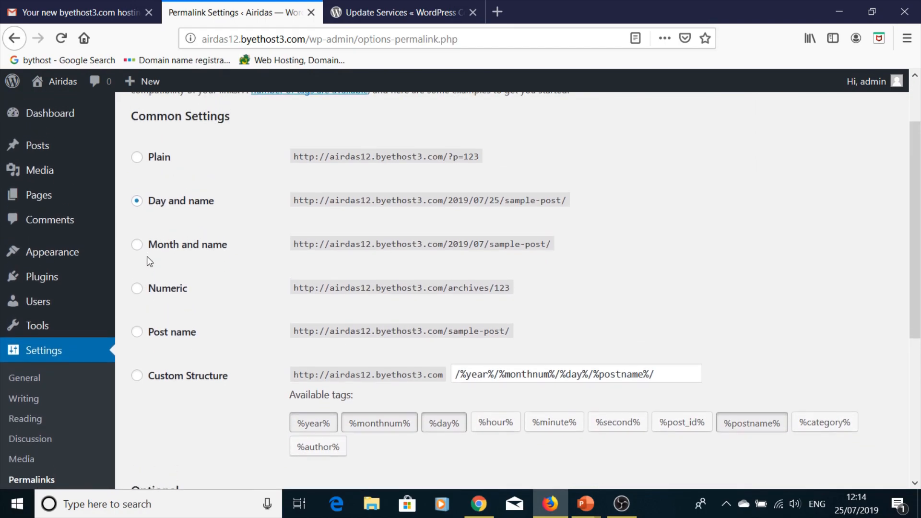
{"action": "scroll", "coordinate": [148, 258], "scroll_direction": "up", "scroll_amount": 2}
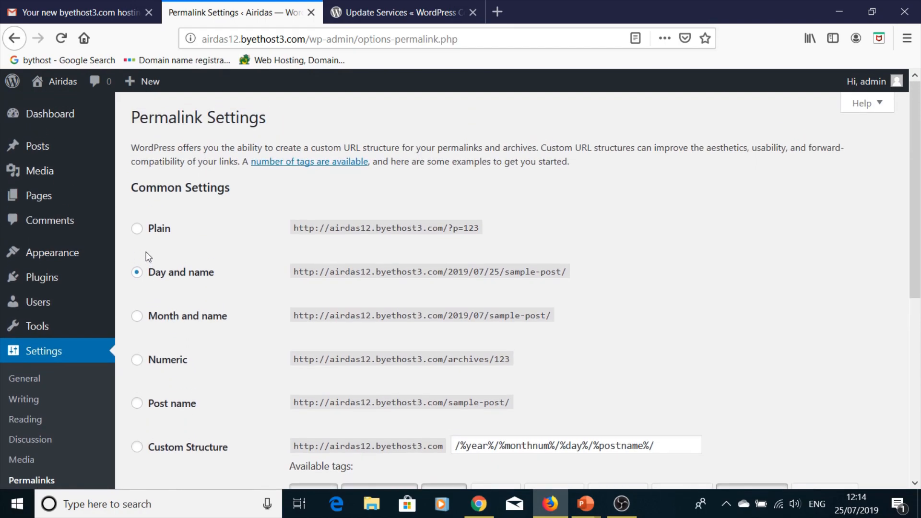
{"action": "left_click", "coordinate": [137, 404]}
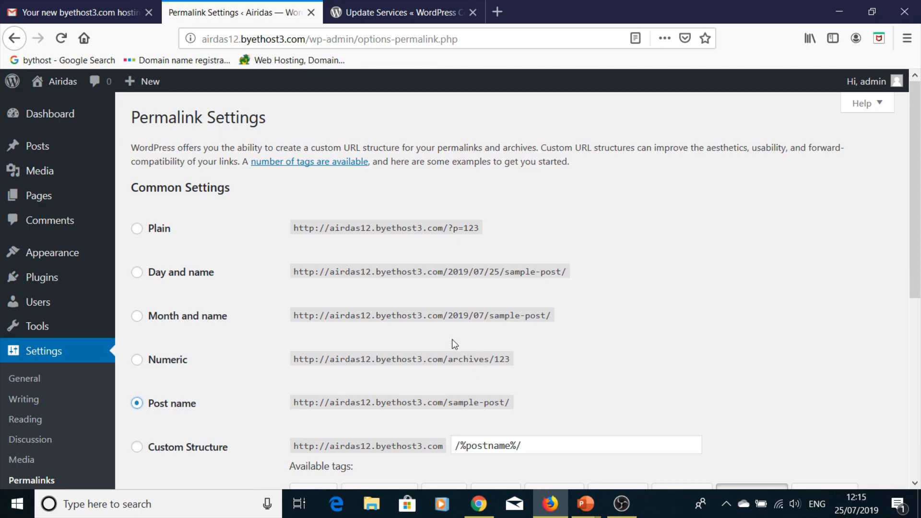
{"action": "scroll", "coordinate": [356, 294], "scroll_direction": "down", "scroll_amount": 5}
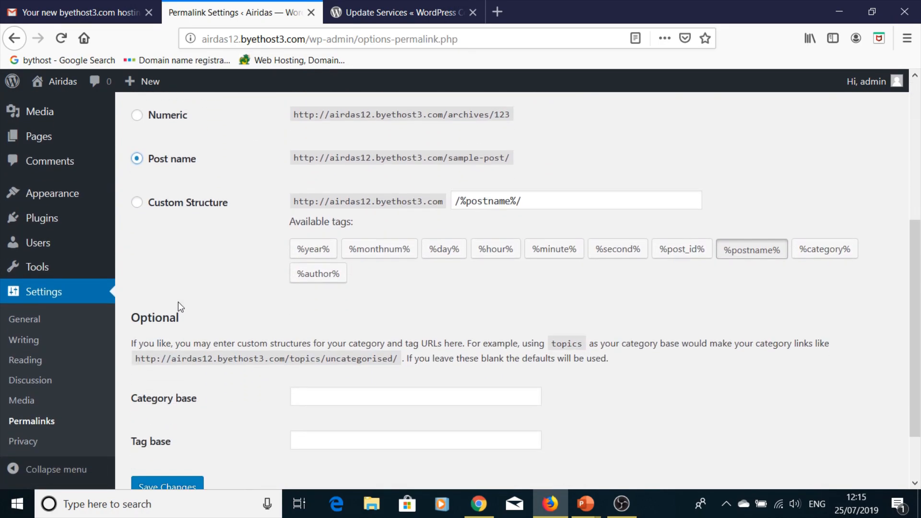
{"action": "scroll", "coordinate": [179, 306], "scroll_direction": "down", "scroll_amount": 2}
{"action": "left_click", "coordinate": [159, 418]}
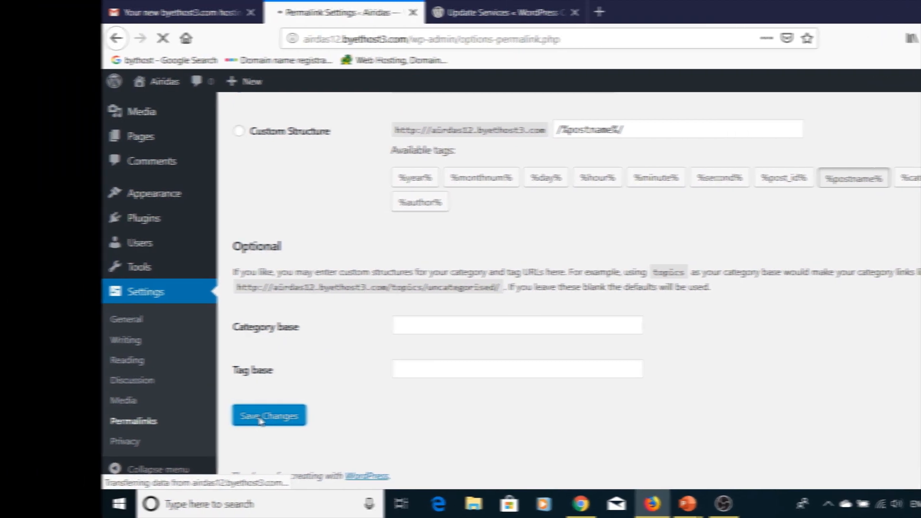